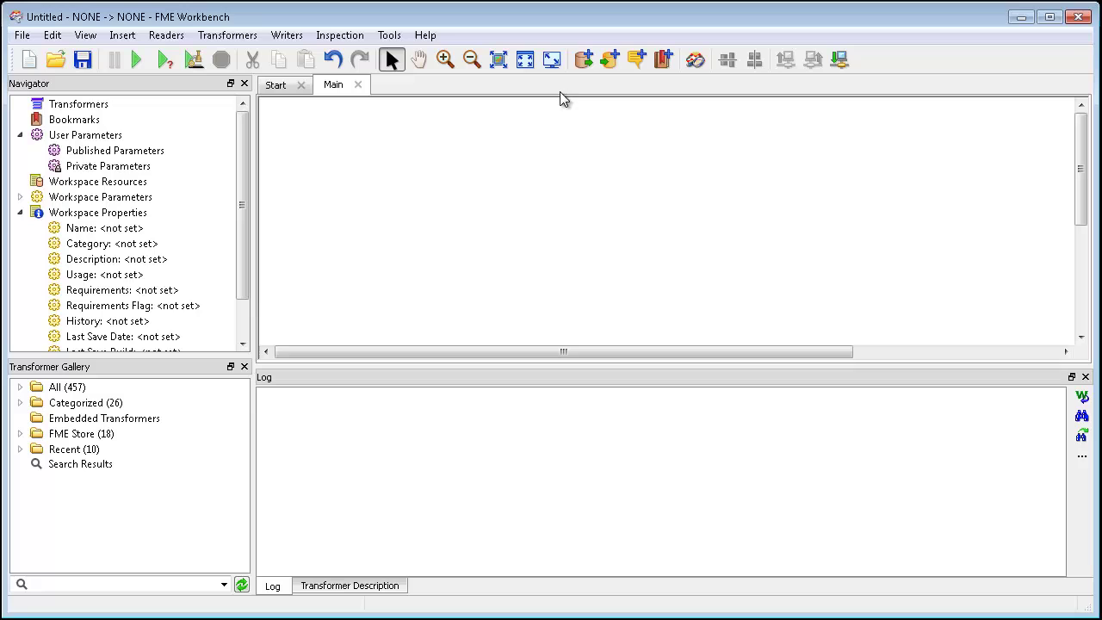
# - Add a Google Earth KML reader whose dataset is the pasted graffiti.kmz URL
pyautogui.click(585, 60)
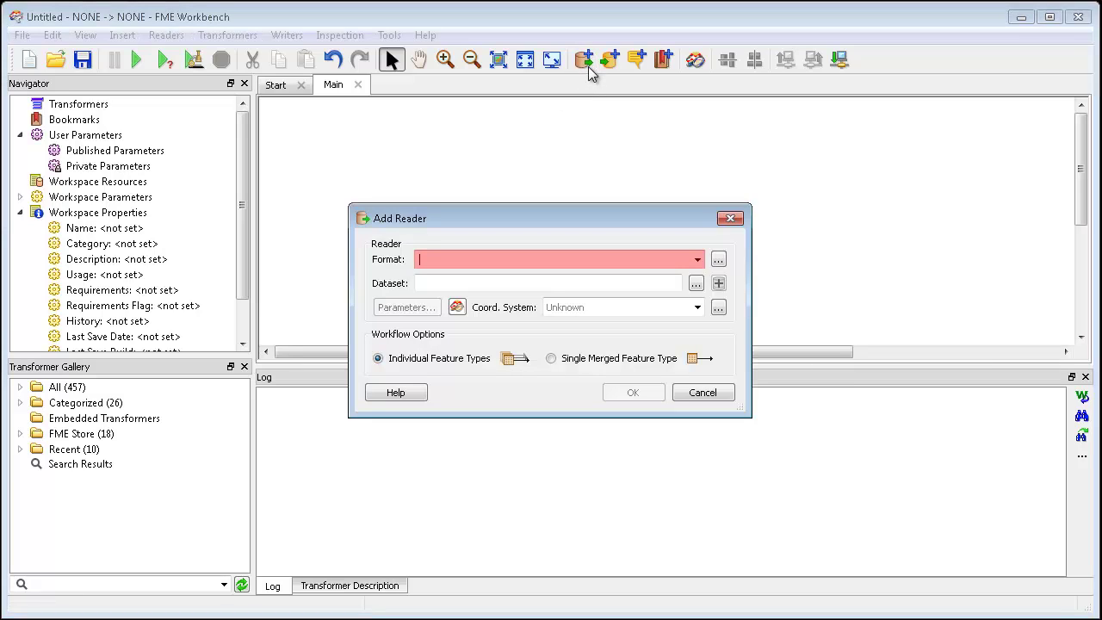
pyautogui.press('Tab')
pyautogui.press('Tab')
pyautogui.write('http://data.vancouver.ca/download/kml/graffiti.kmz')
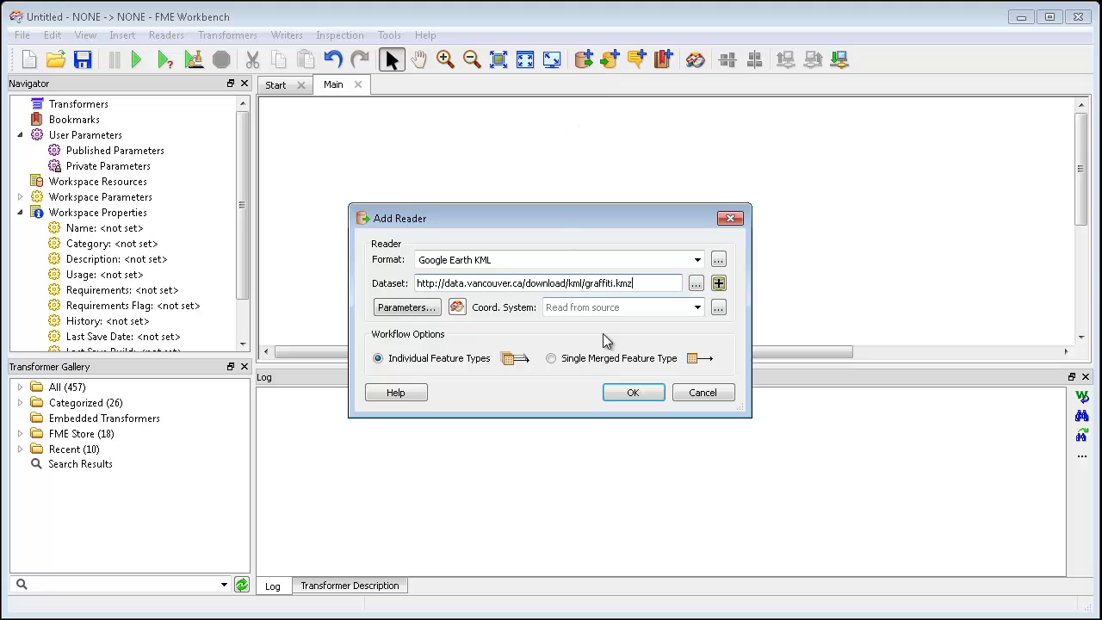
pyautogui.click(626, 394)
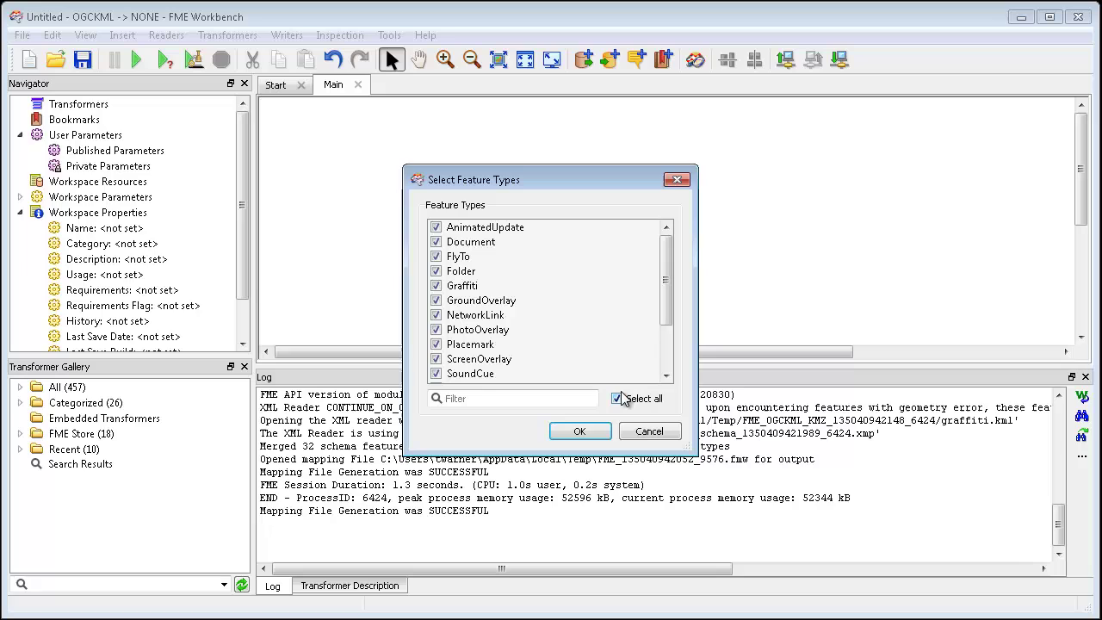
# - Keep only the Graffiti feature type for the KML reader
pyautogui.click(617, 399)
pyautogui.click(437, 286)
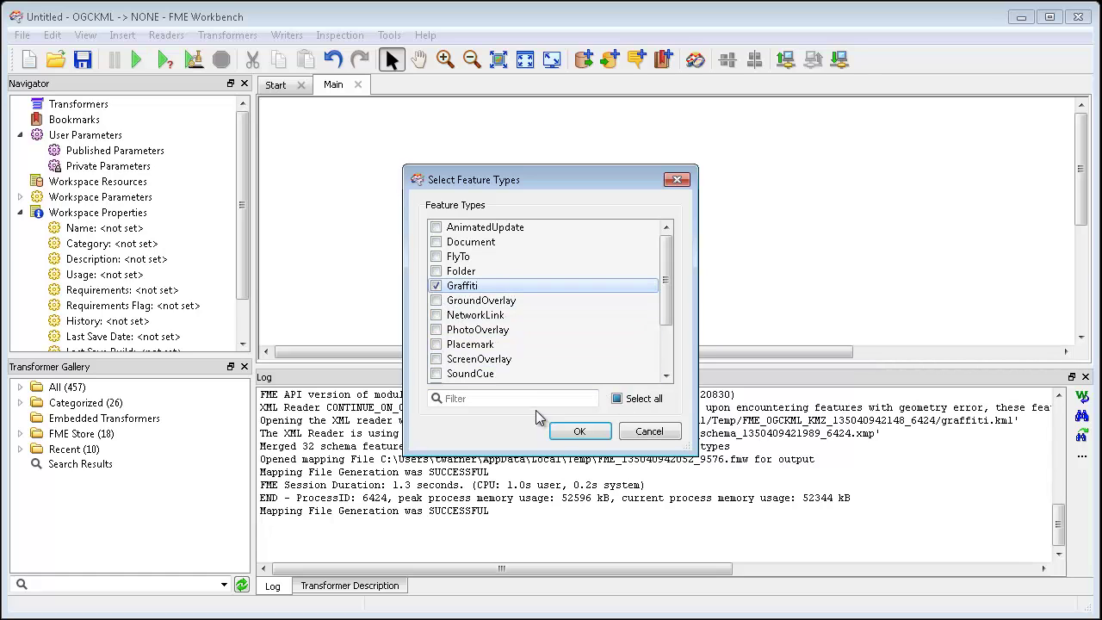
pyautogui.click(579, 432)
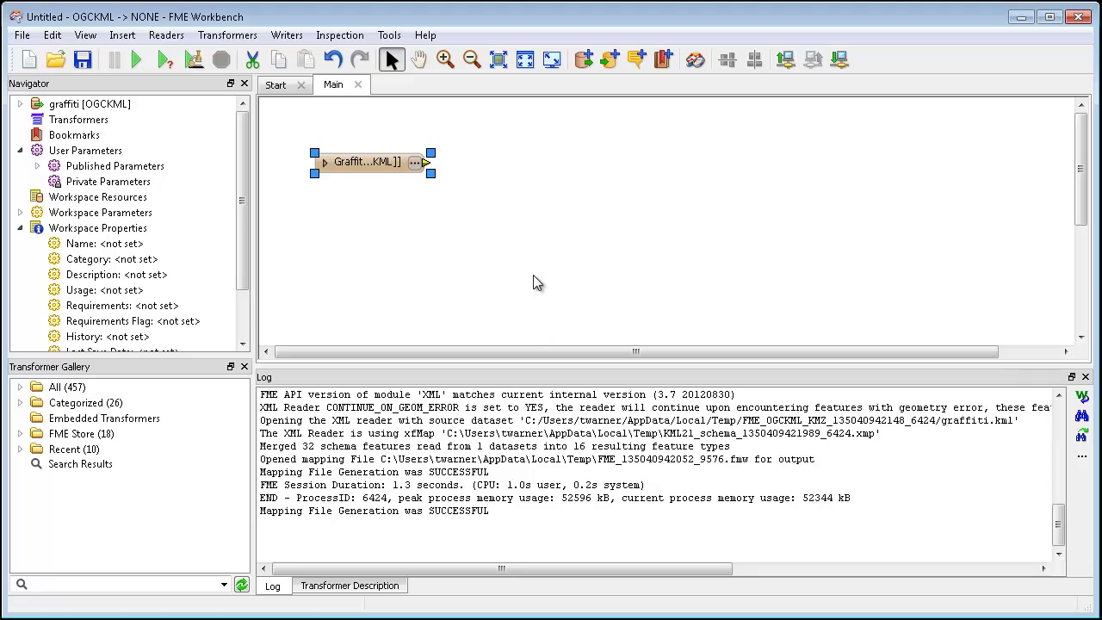
# - Add an AttributeRangeFilter after the reader, filtering COUNT from 10 upward
pyautogui.write('rangefil')
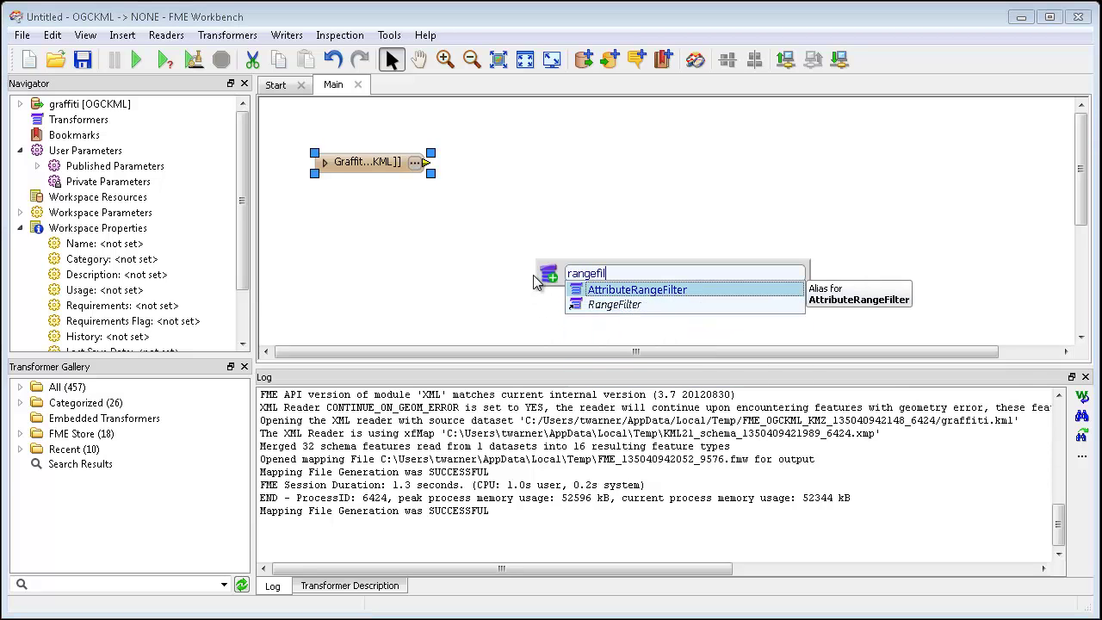
pyautogui.press('Return')
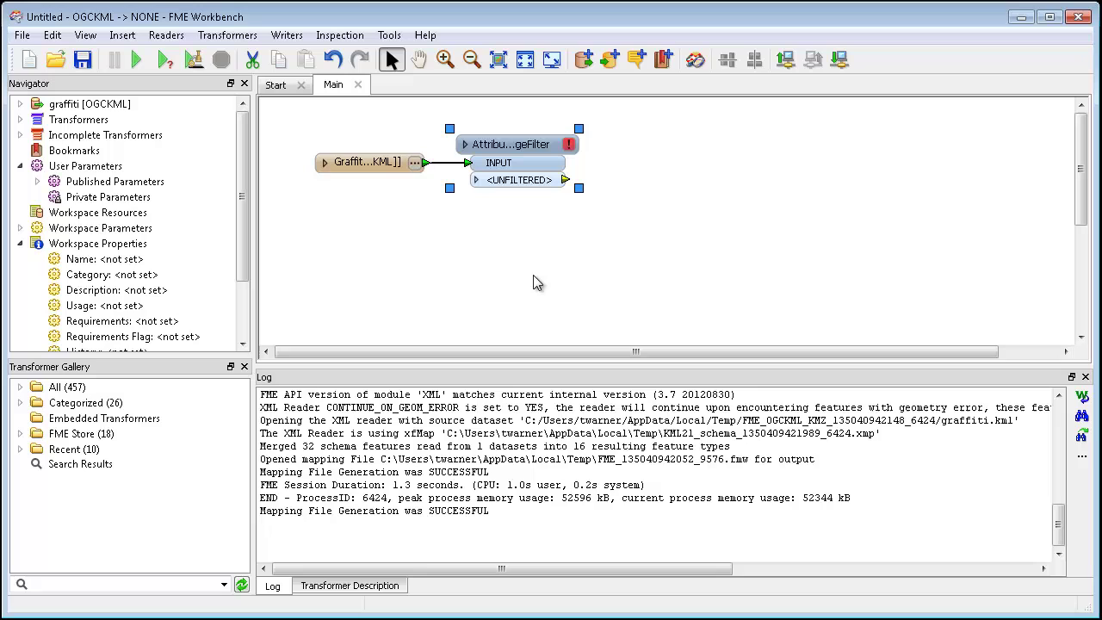
pyautogui.click(567, 145)
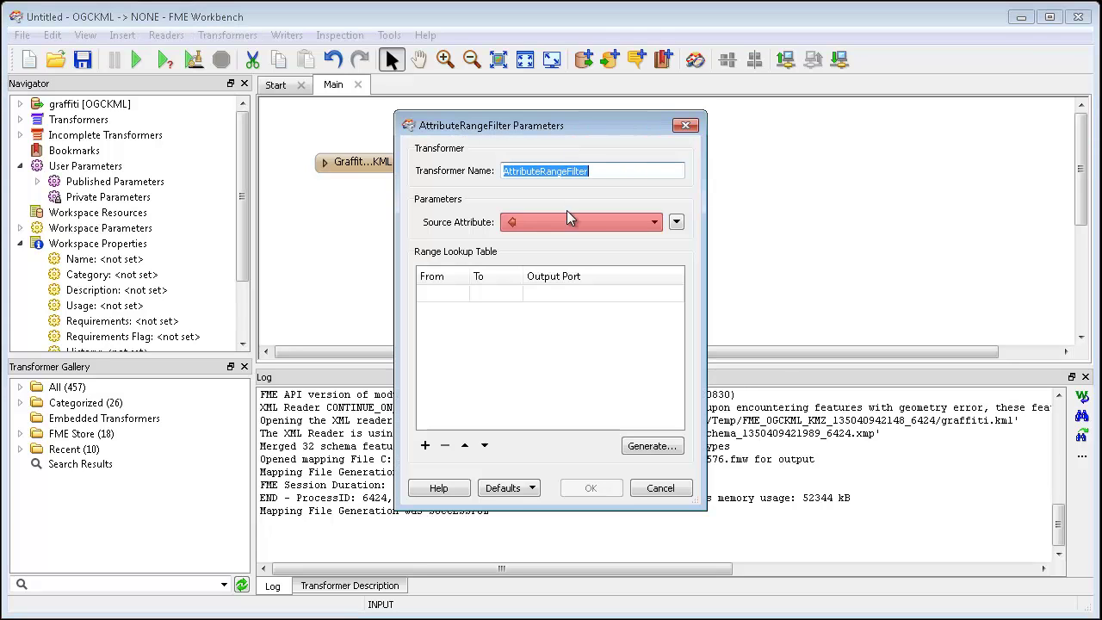
pyautogui.click(567, 217)
pyautogui.click(564, 240)
pyautogui.click(451, 294)
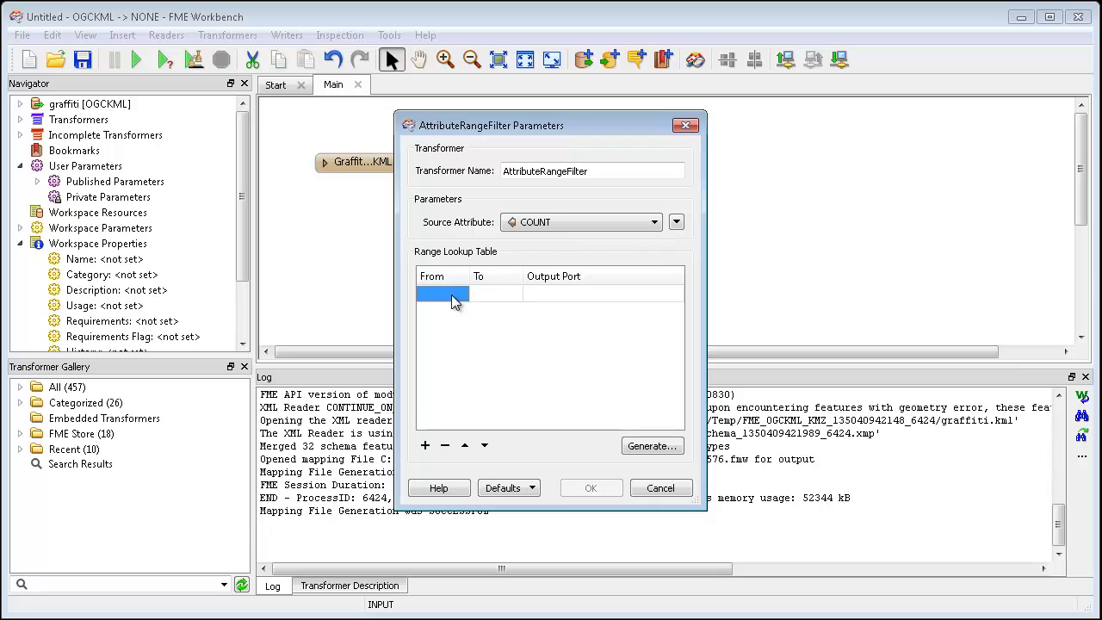
pyautogui.write('10')
pyautogui.press('Return')
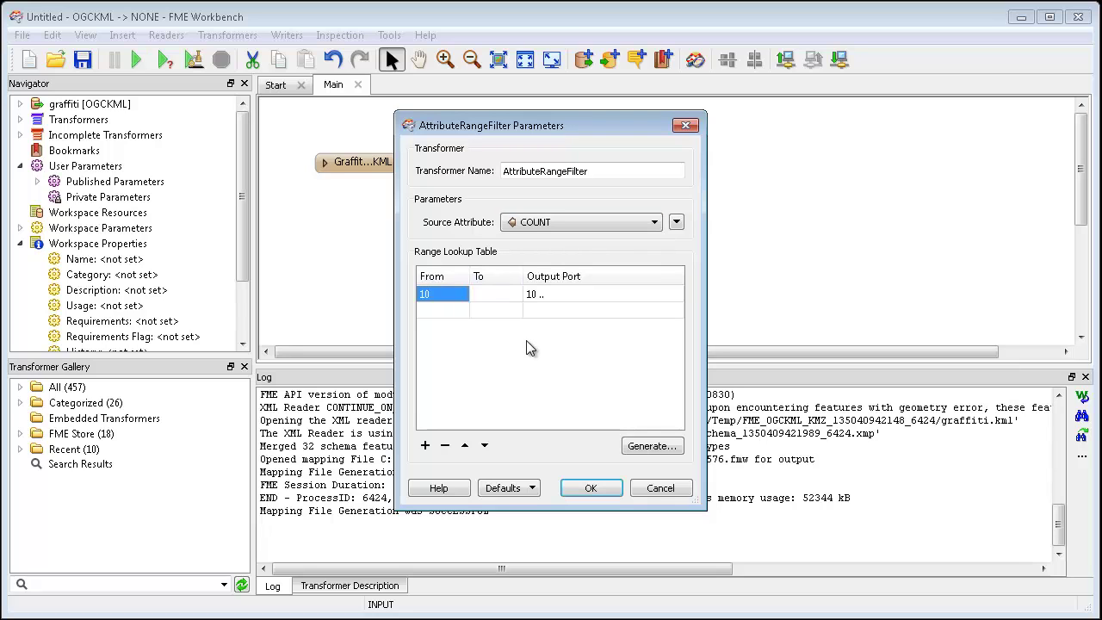
pyautogui.click(591, 488)
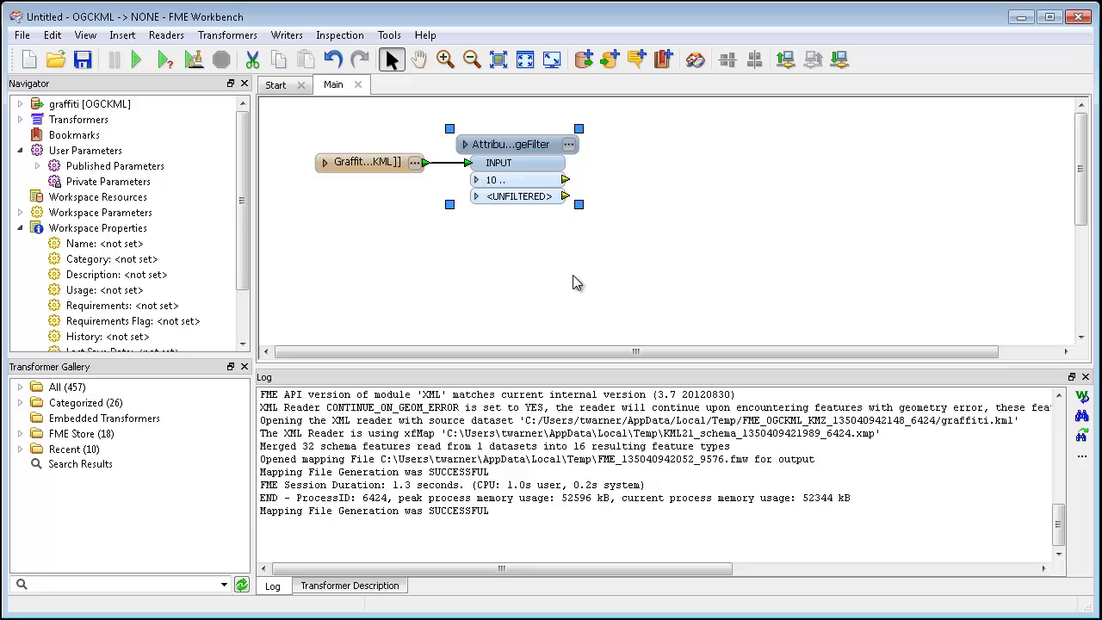
# - Attach an Inspector to the '10 ..' output and run the workspace, passing 230 of 7122 features
pyautogui.click(566, 181)
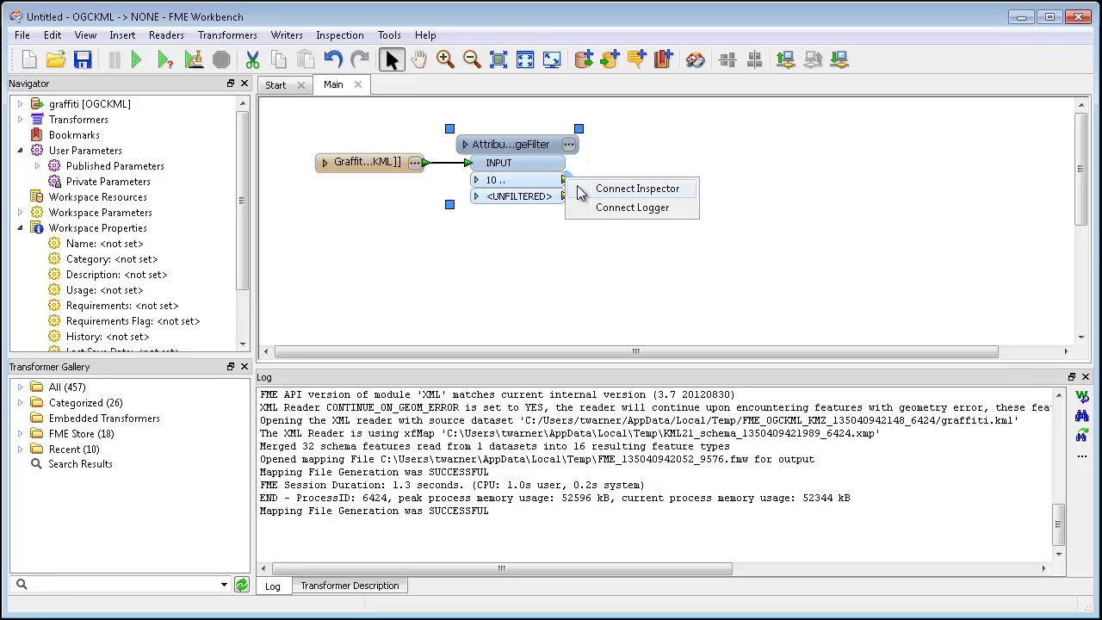
pyautogui.click(576, 187)
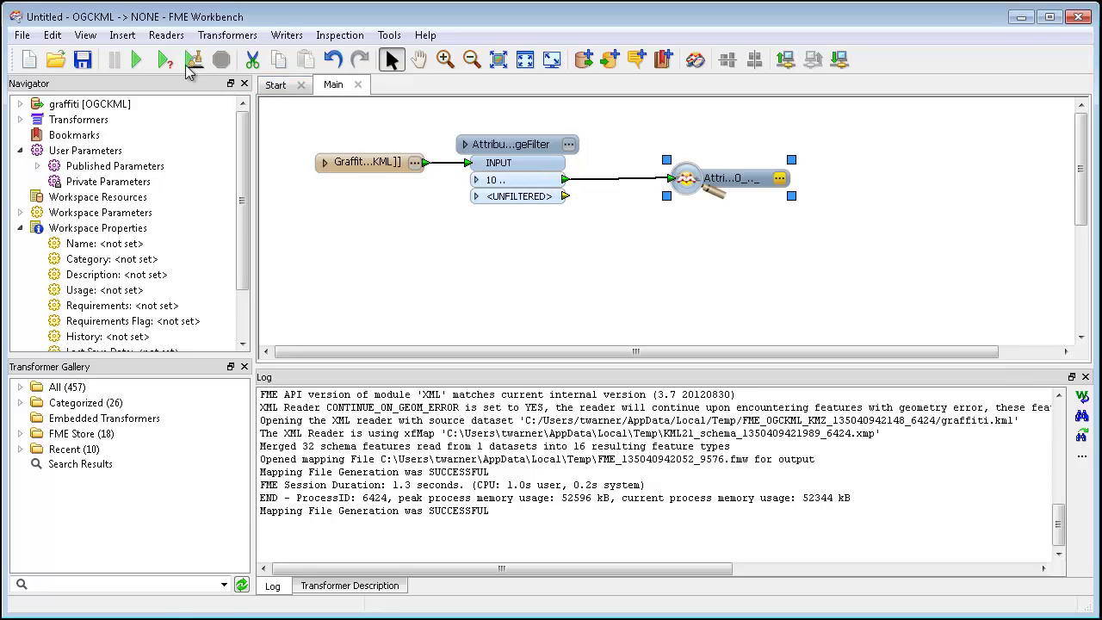
pyautogui.click(137, 58)
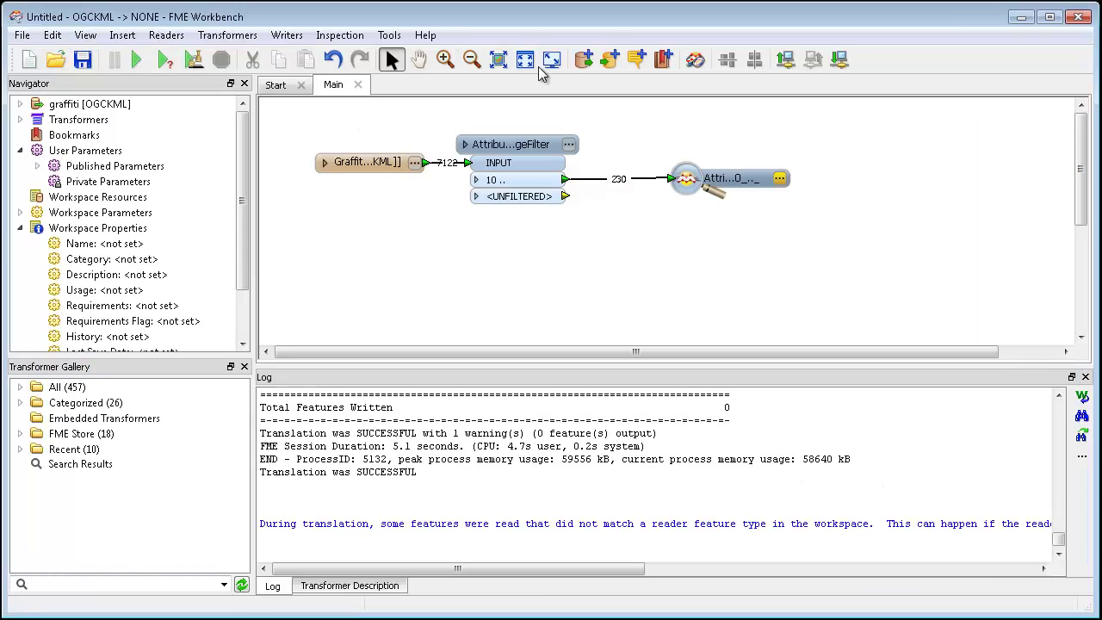
# - Start a new reader in Esri Shape format, clearing the previous graffiti URL
pyautogui.click(583, 62)
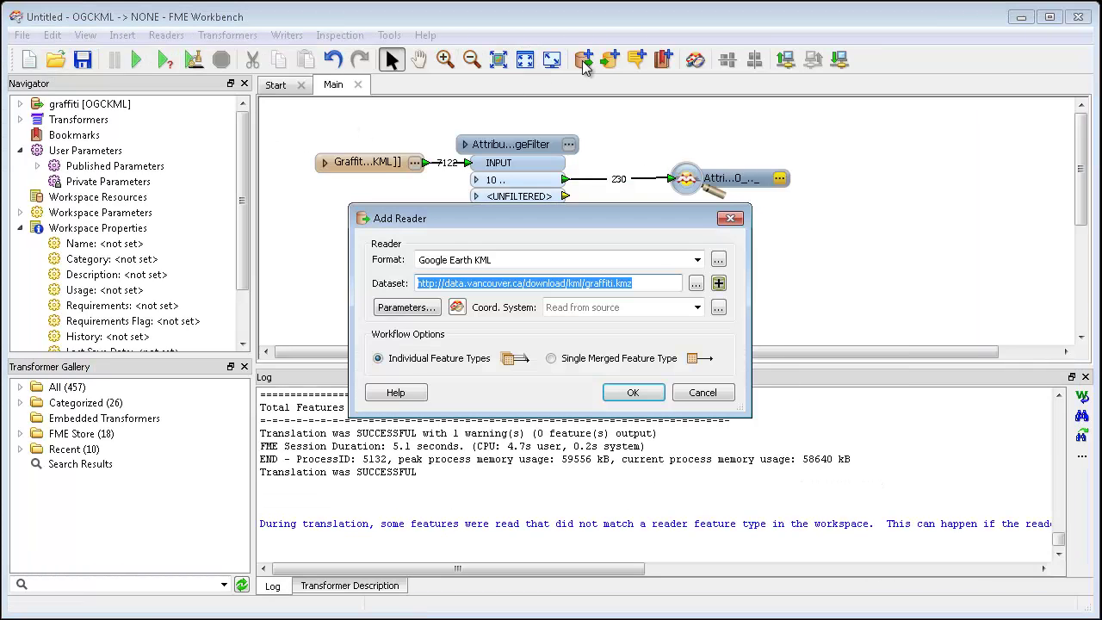
pyautogui.press('BackSpace')
pyautogui.hotkey('shift', 'Tab')
pyautogui.write('esri shape')
pyautogui.press('Tab')
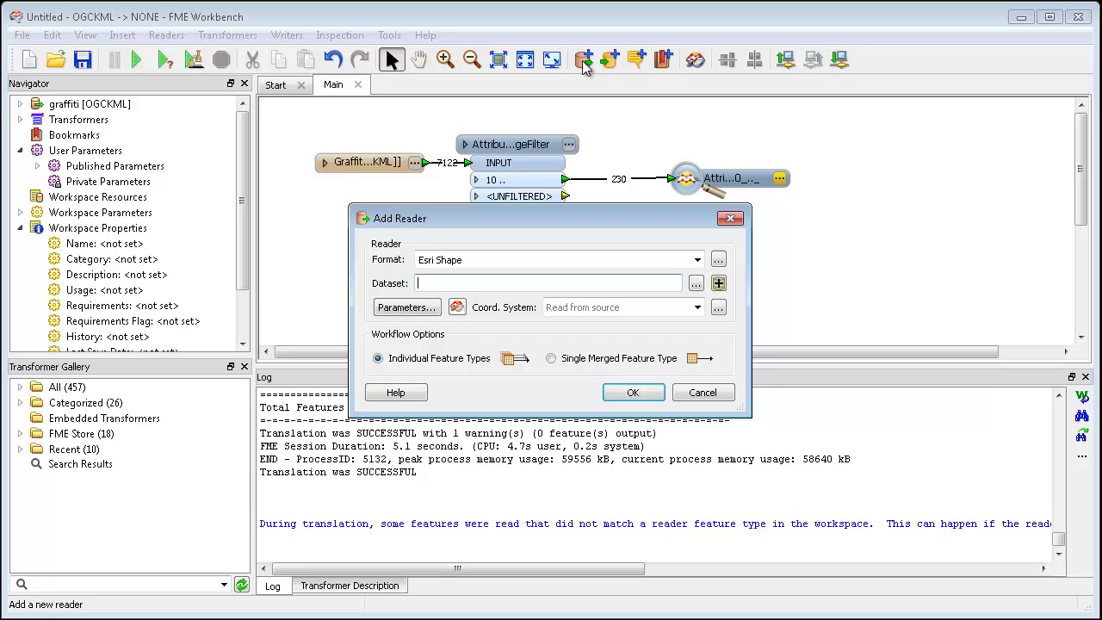
# - Point the dataset at graffiti.zip with \**\*.shp appended, then cancel the reader
pyautogui.click(696, 283)
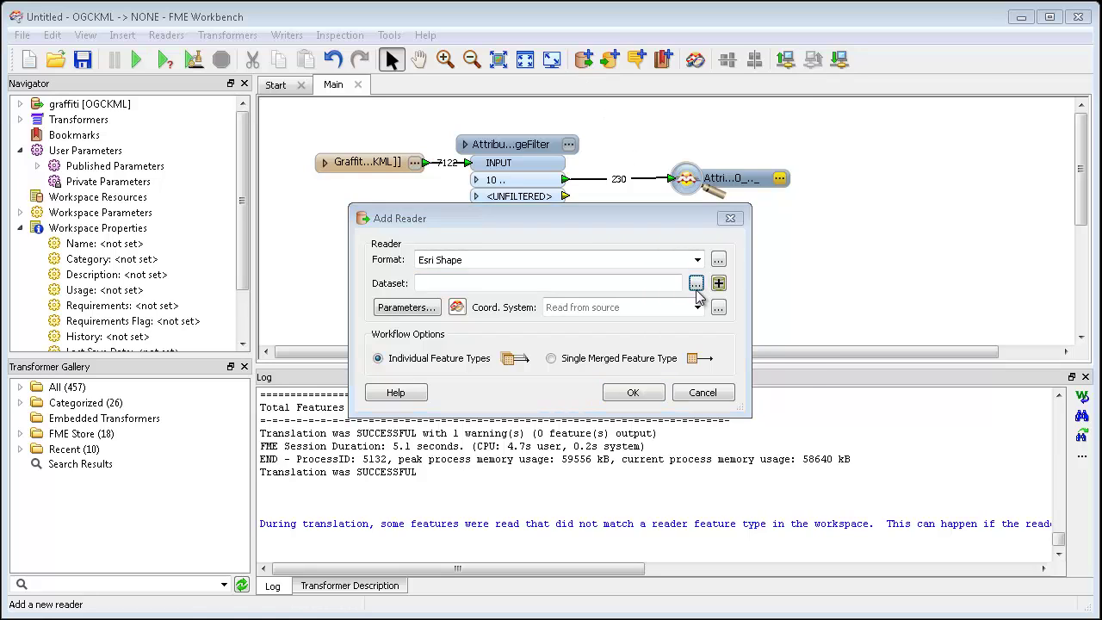
pyautogui.click(730, 479)
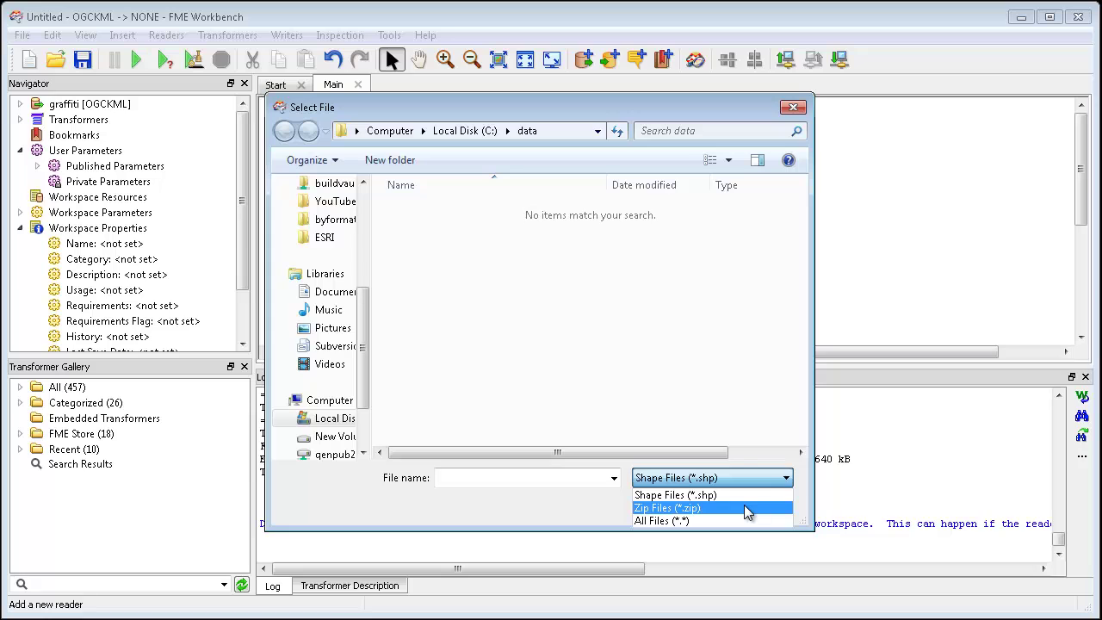
pyautogui.click(746, 508)
pyautogui.click(440, 212)
pyautogui.doubleClick(439, 212)
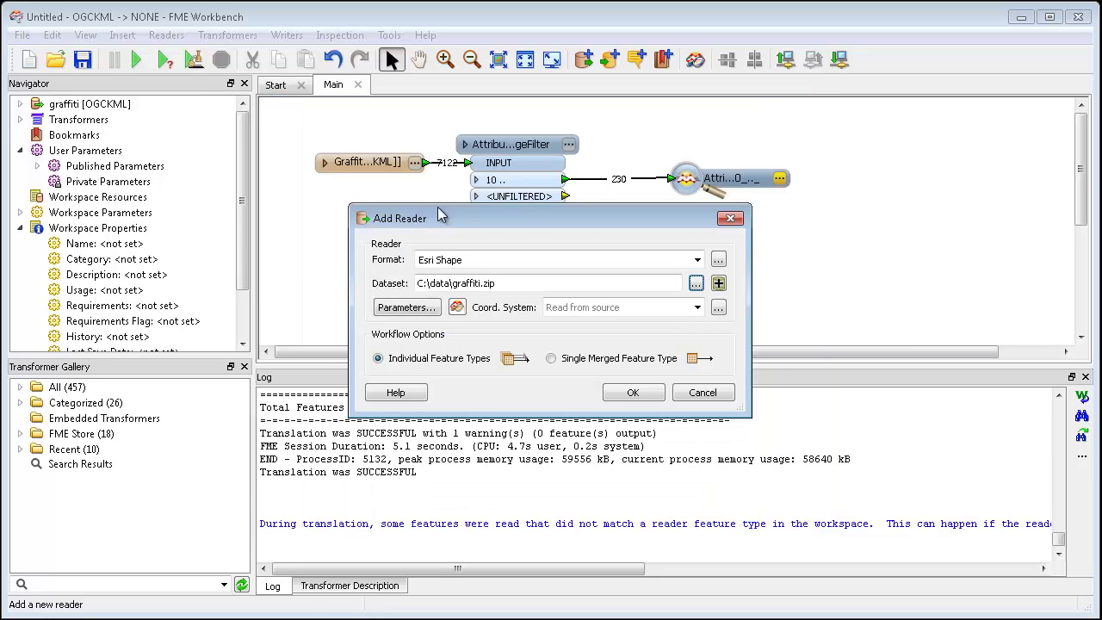
pyautogui.click(517, 284)
pyautogui.write('\\**')
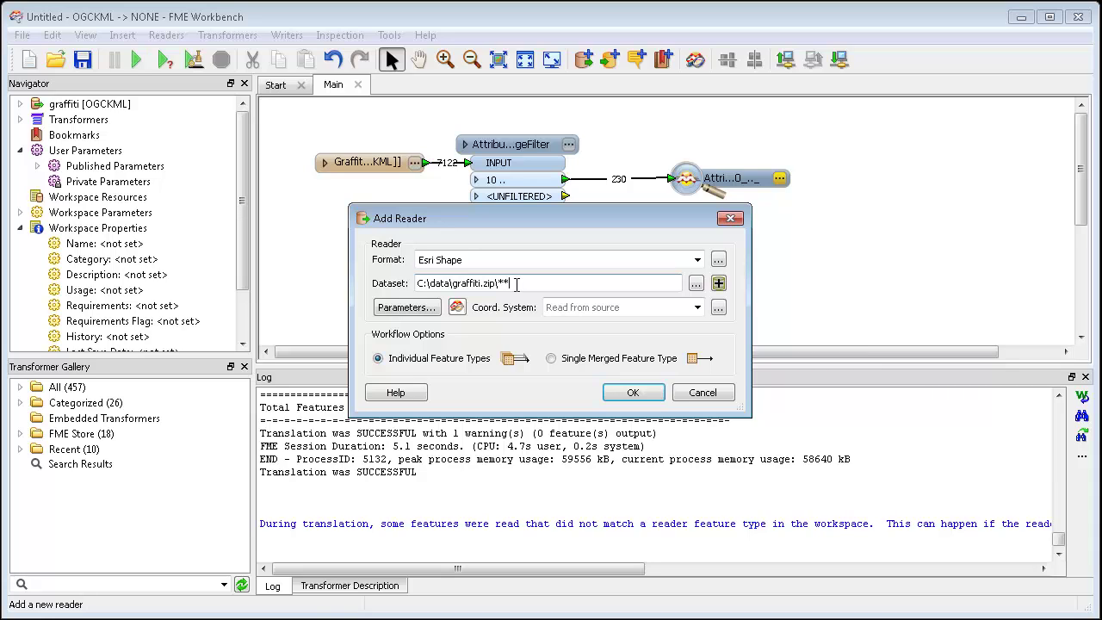
pyautogui.write('\\*.shp')
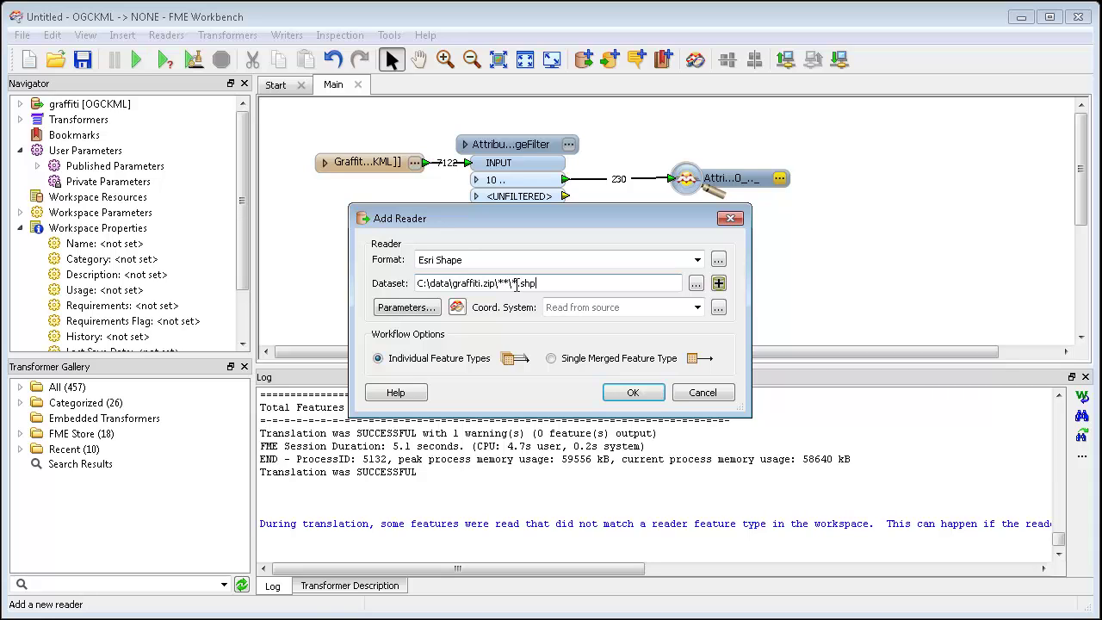
pyautogui.click(701, 393)
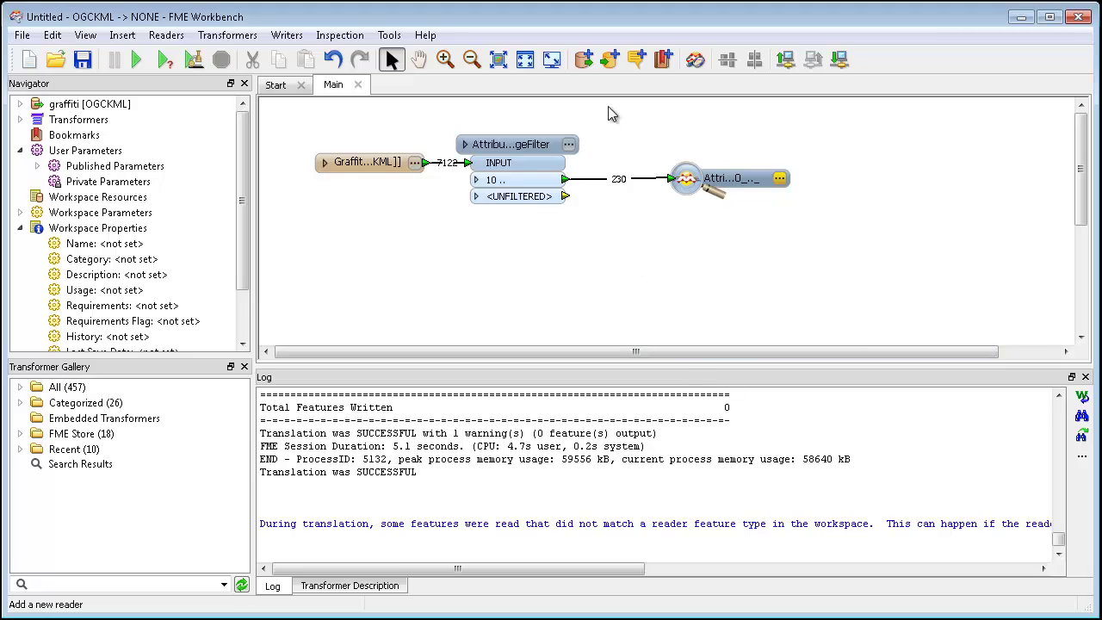
# - Add an Esri Shape writer with dataset C:\data\out\out.zip
pyautogui.click(609, 60)
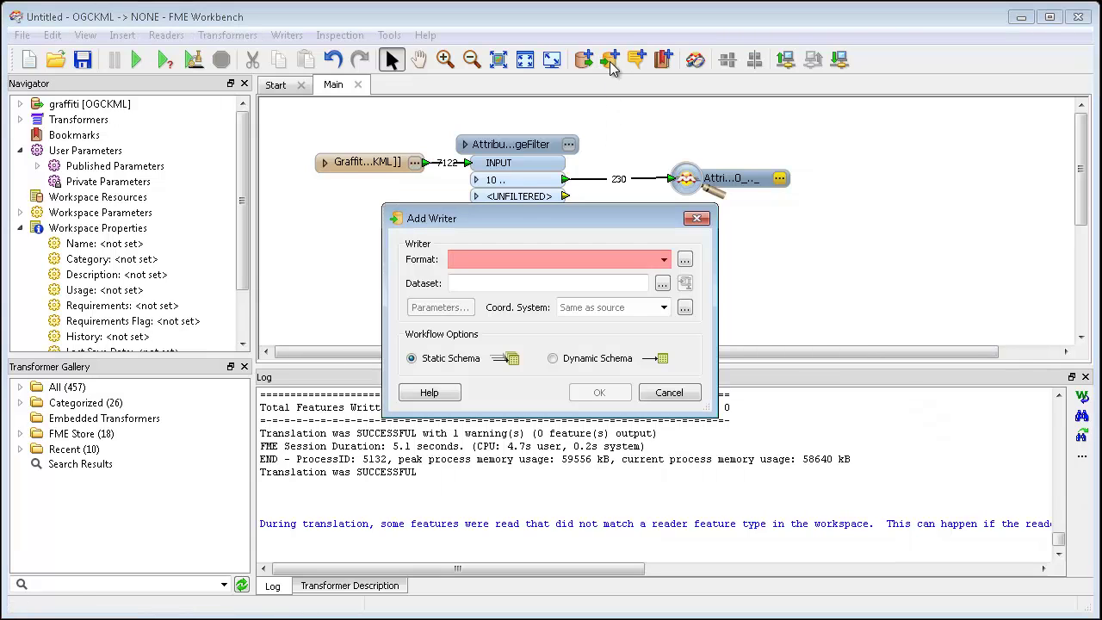
pyautogui.write('shape')
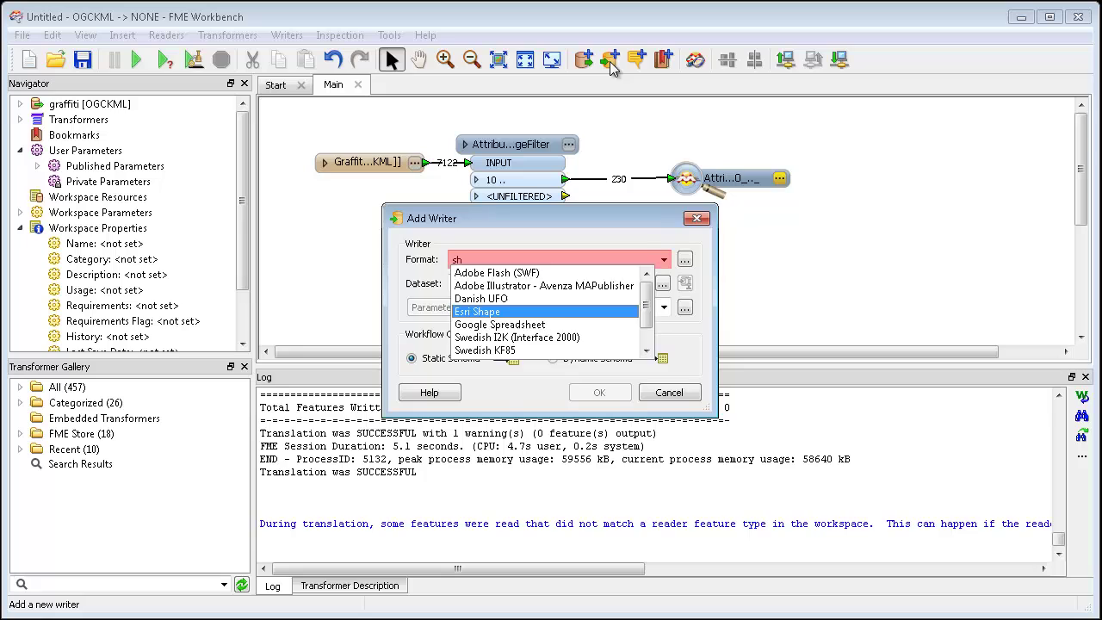
pyautogui.press('Return')
pyautogui.write('C:\\data\\out')
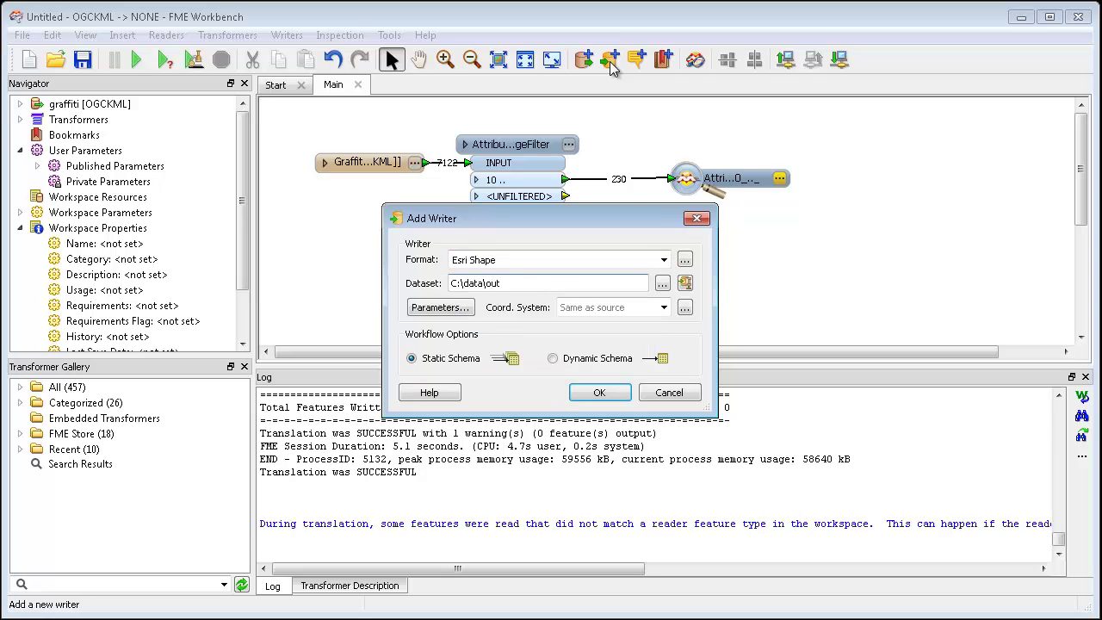
pyautogui.click(685, 282)
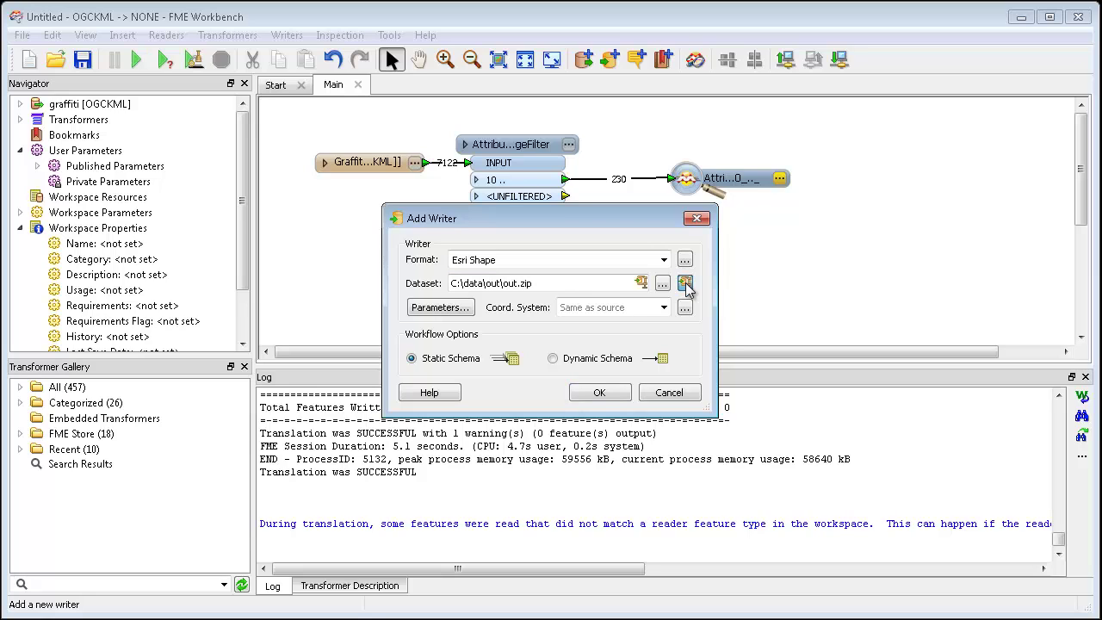
pyautogui.click(603, 390)
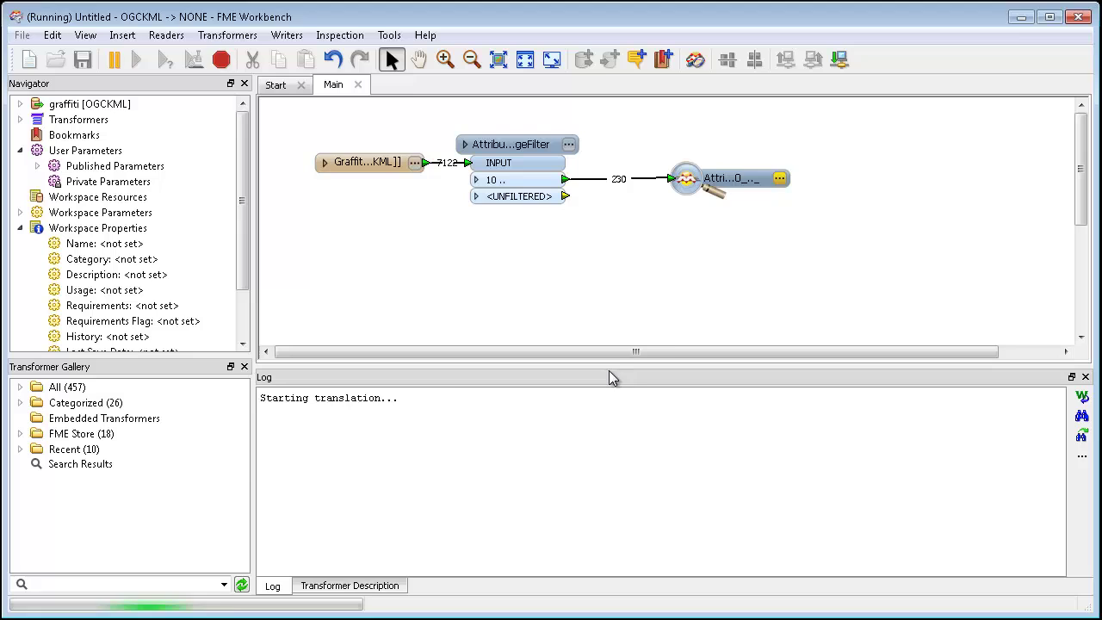
# - Add a writer feature type limited to shape_point geometry and place it on the canvas
pyautogui.click(578, 347)
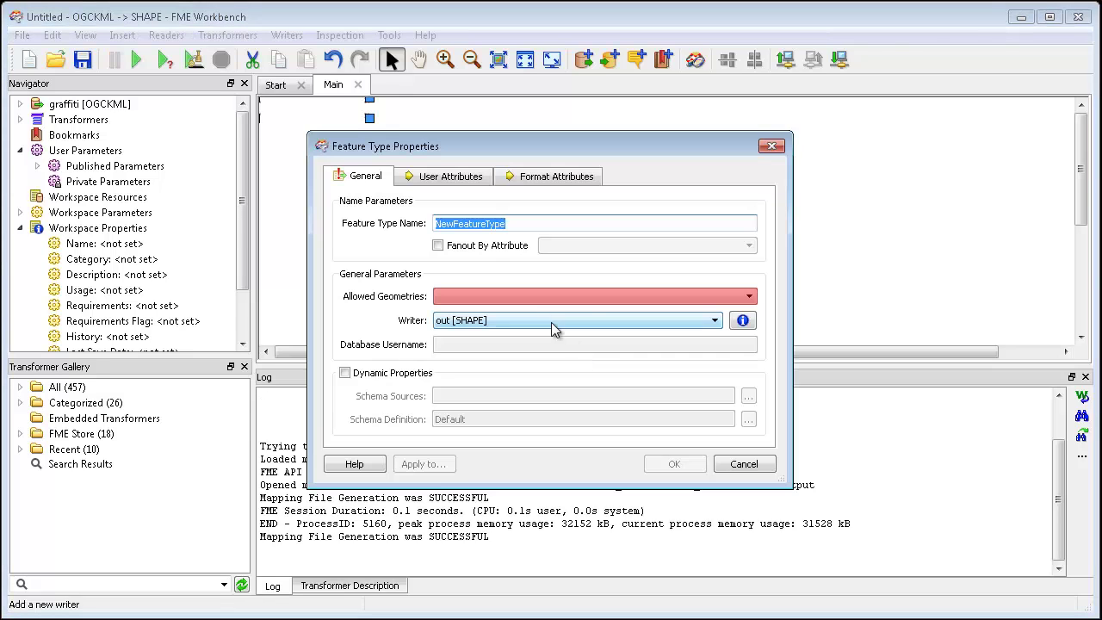
pyautogui.click(527, 297)
pyautogui.click(517, 370)
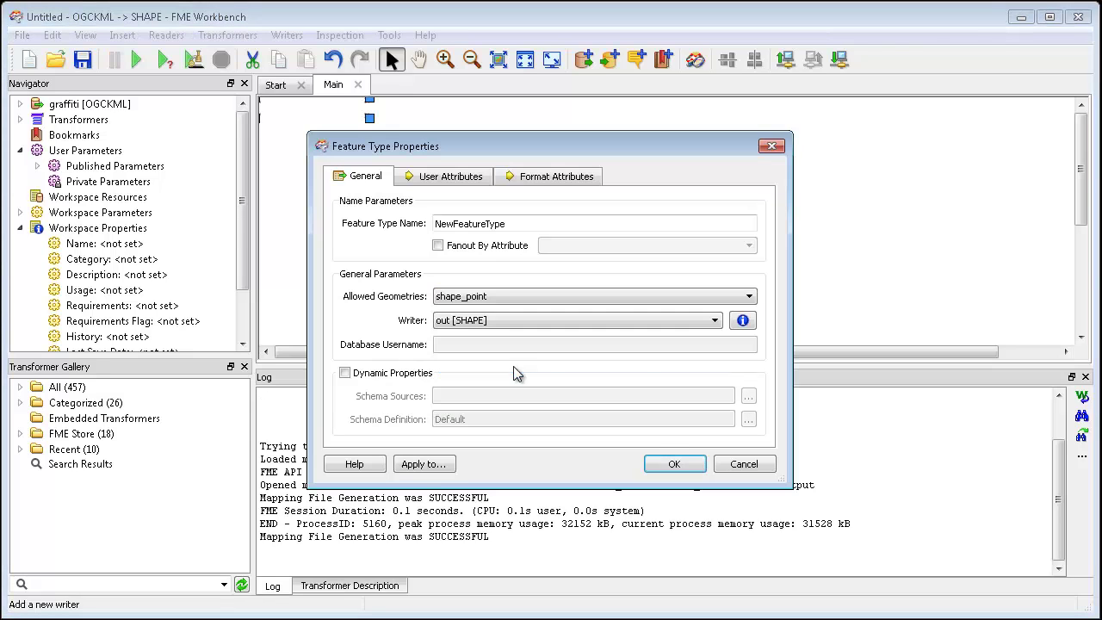
pyautogui.click(676, 463)
pyautogui.click(676, 221)
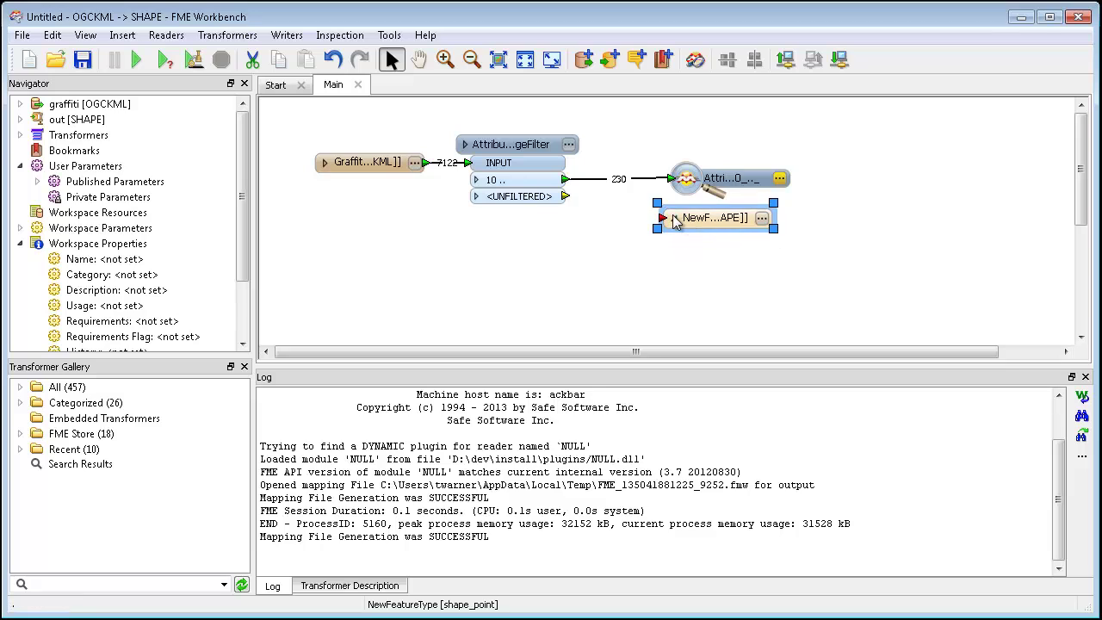
# - Connect the '10 ..' output to the new writer and delete the Inspector
pyautogui.moveTo(664, 218); pyautogui.dragTo(567, 179)
pyautogui.click(713, 177)
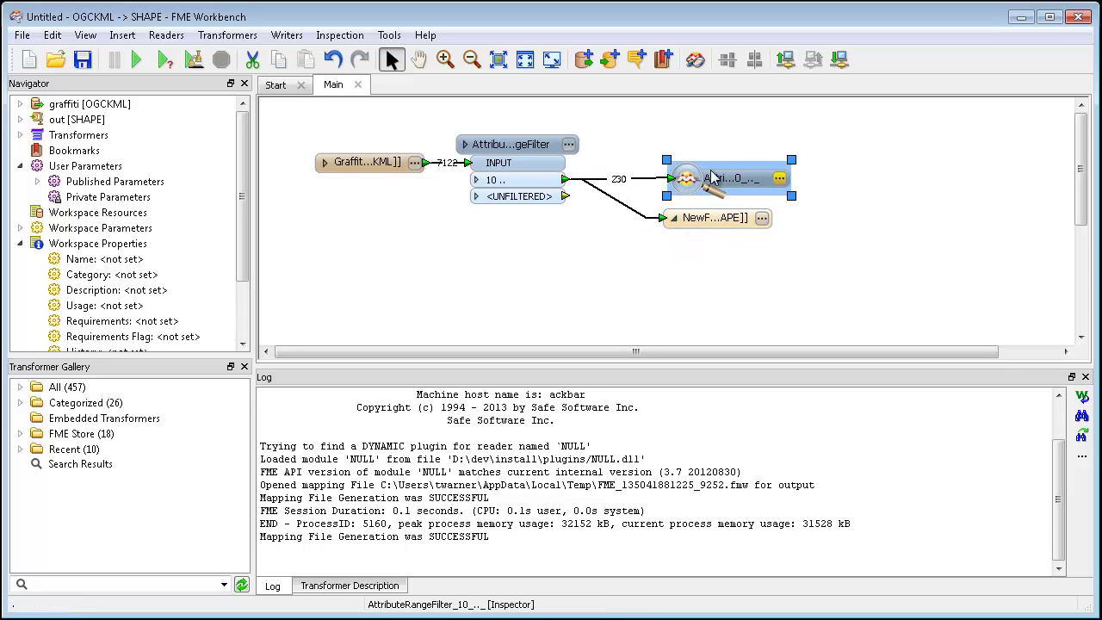
pyautogui.press('Delete')
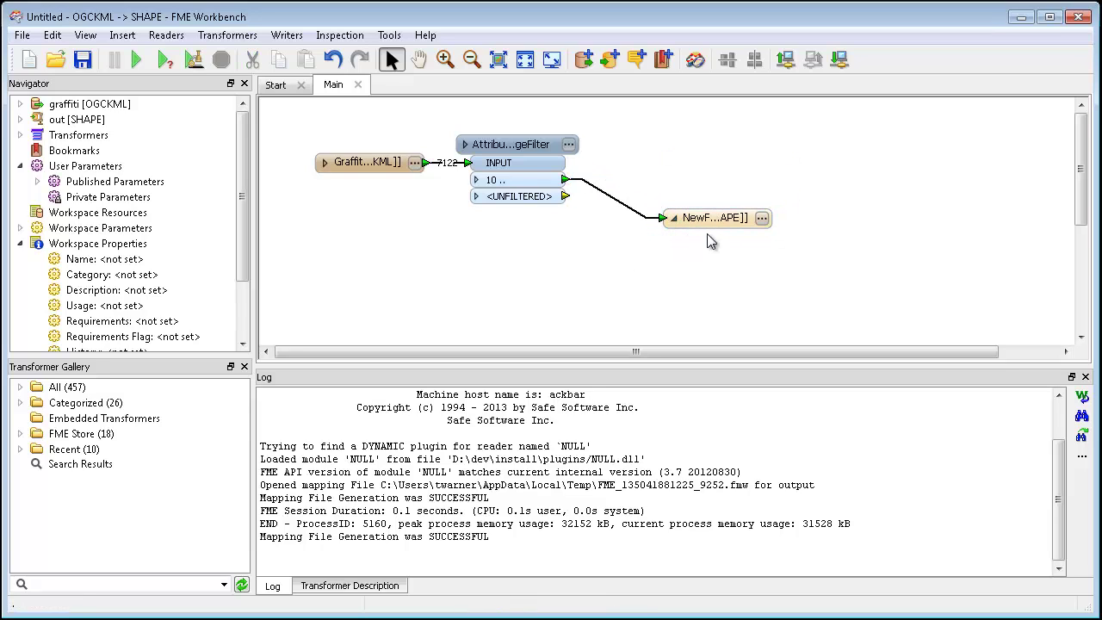
# - Fan out the out [SHAPE] writer on COUNT with prefix count_, then run the workspace
pyautogui.rightClick(72, 120)
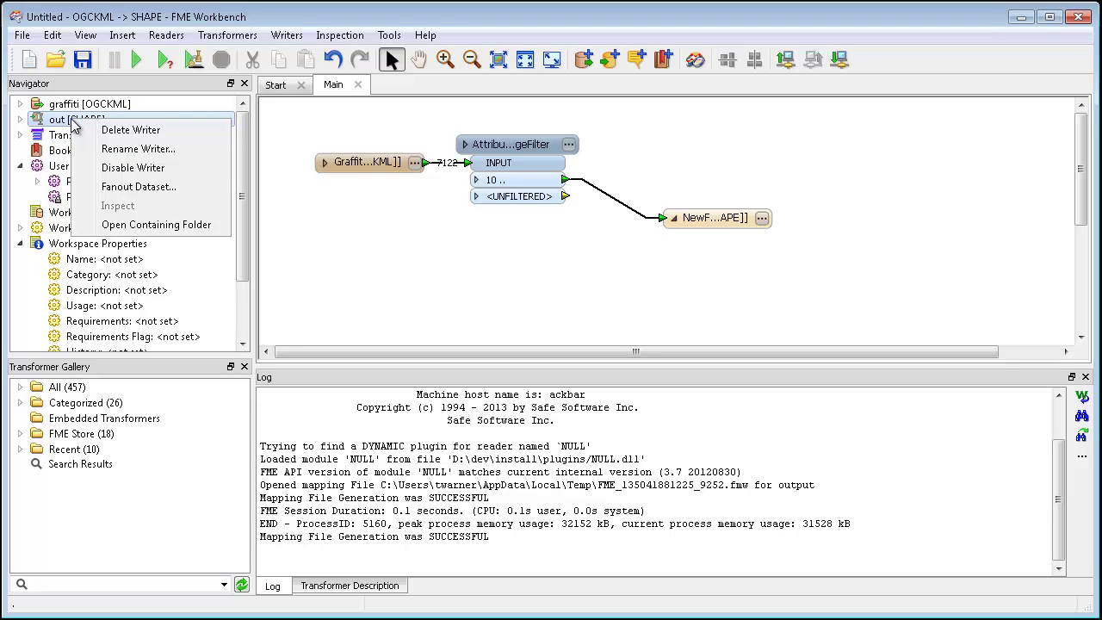
pyautogui.click(136, 186)
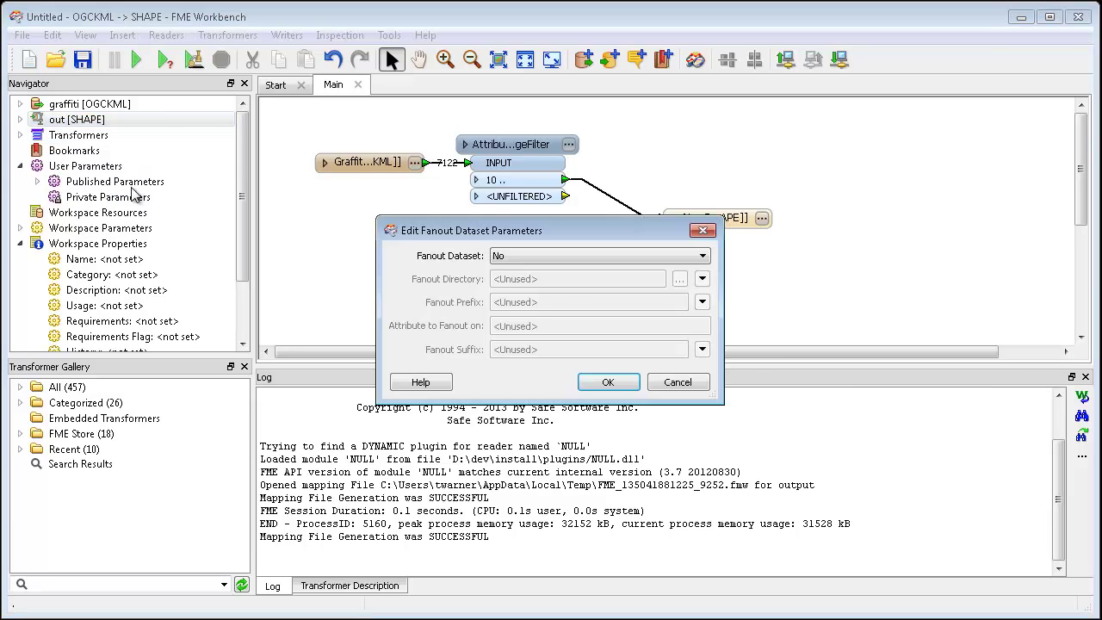
pyautogui.click(510, 261)
pyautogui.click(517, 275)
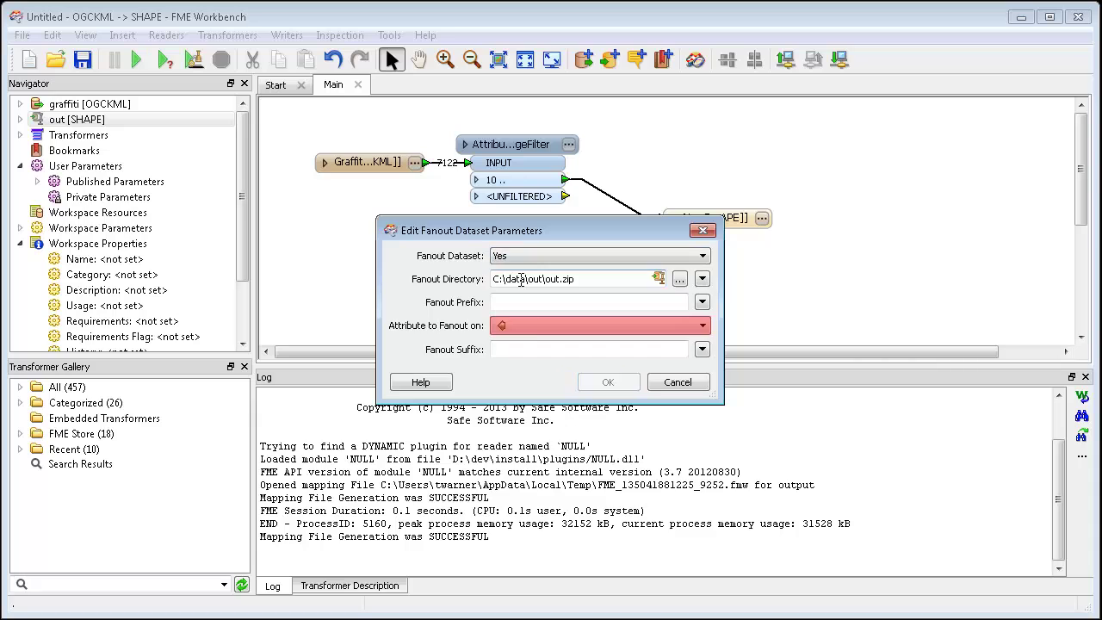
pyautogui.click(528, 333)
pyautogui.click(529, 341)
pyautogui.click(516, 301)
pyautogui.write('c')
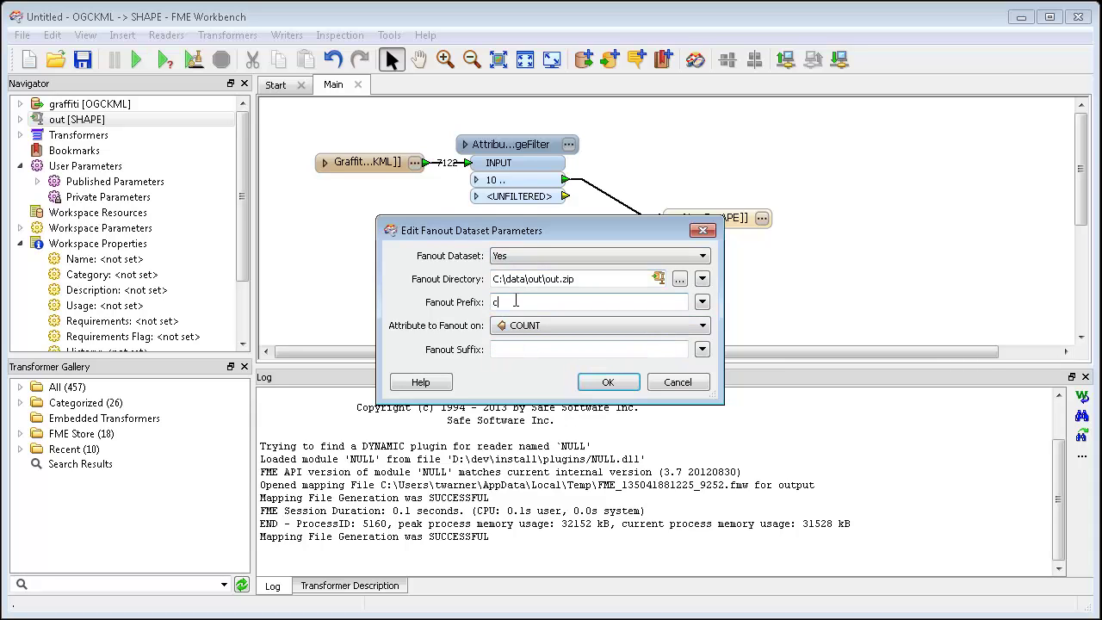
pyautogui.write('ount_')
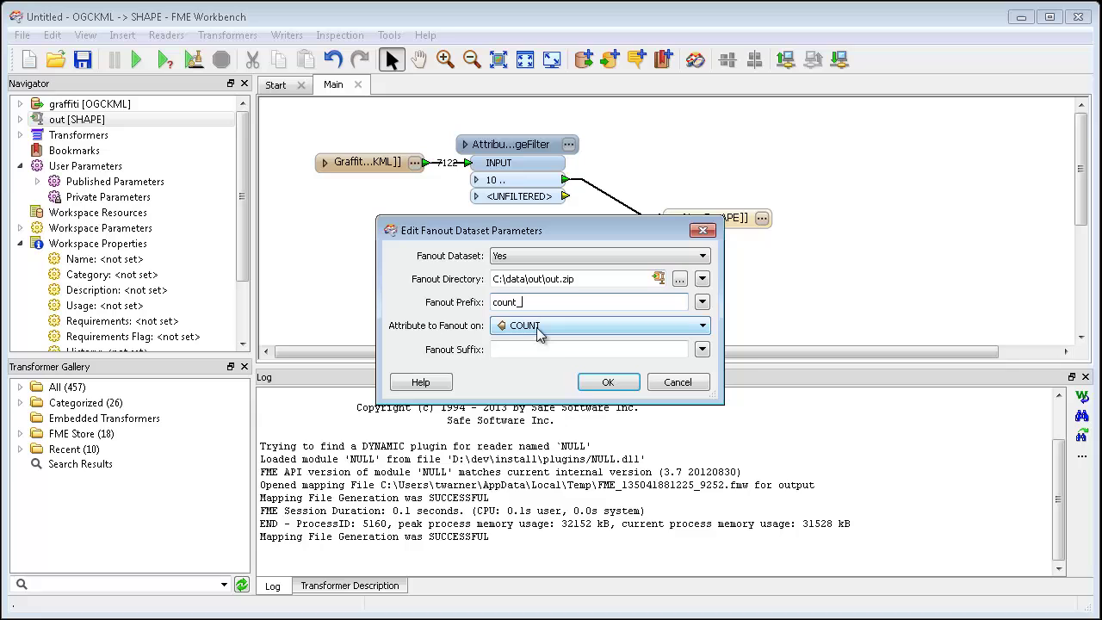
pyautogui.click(609, 382)
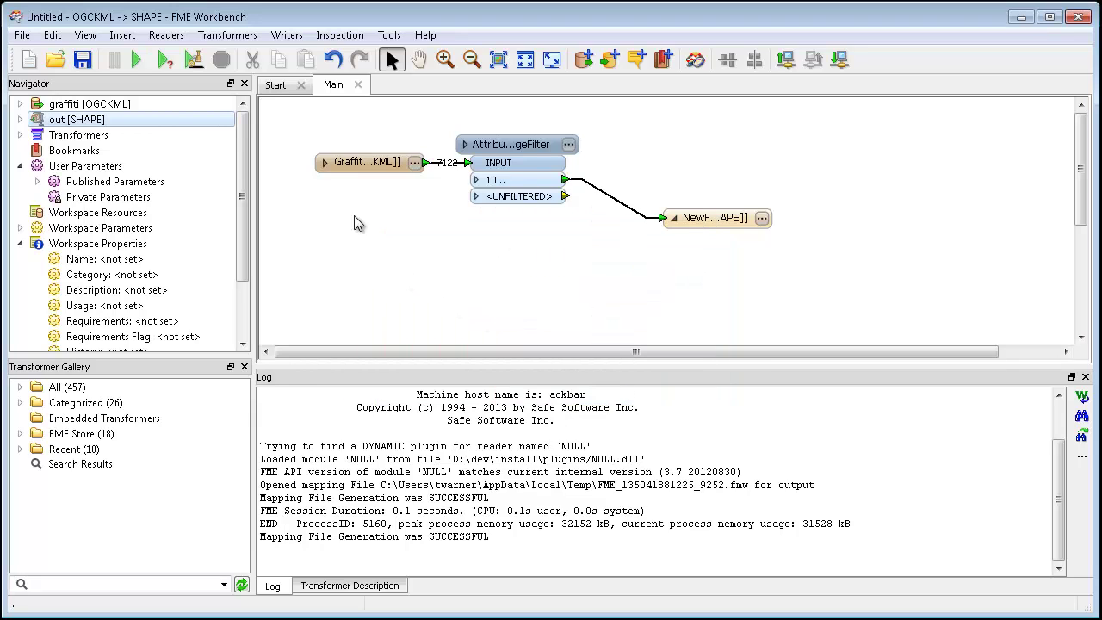
pyautogui.click(135, 62)
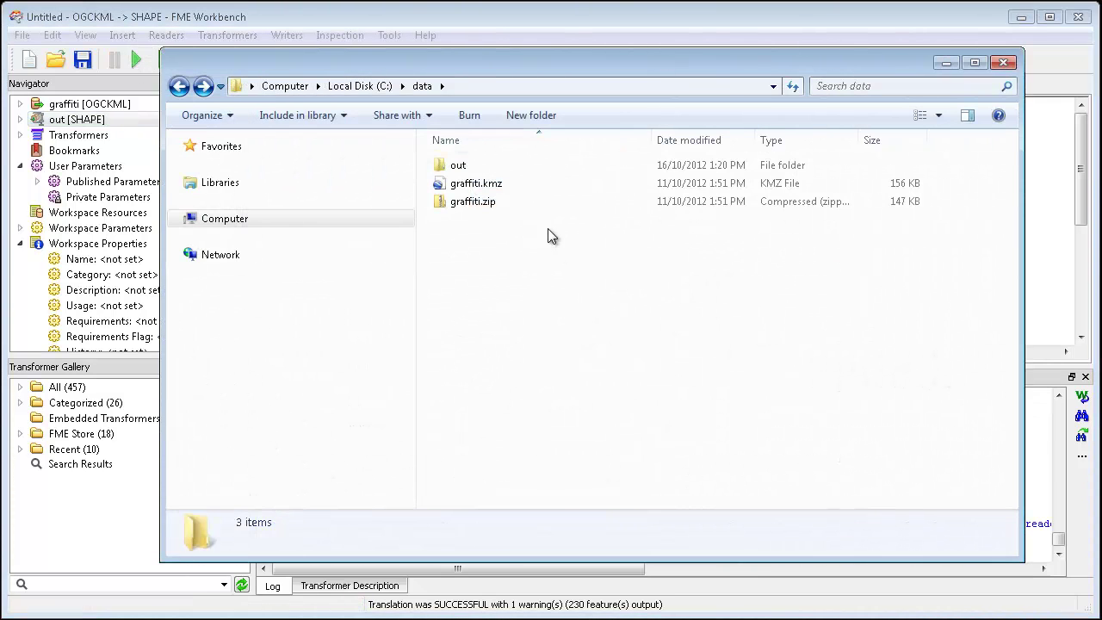
# - Open the out folder, then out.zip, to view folders count_10 through count_23
pyautogui.doubleClick(454, 166)
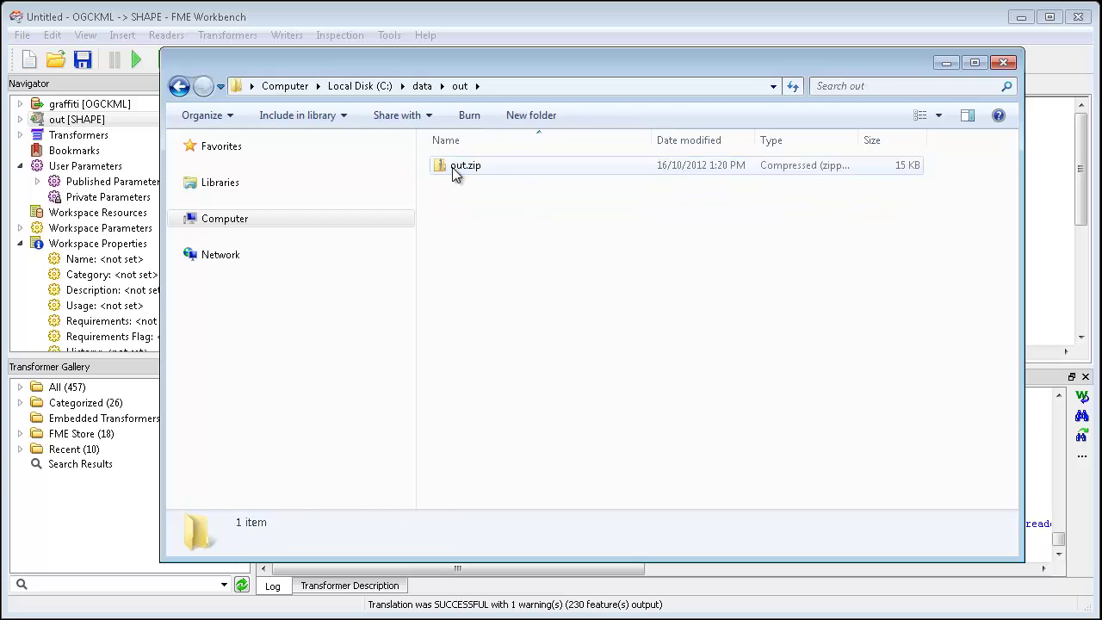
pyautogui.doubleClick(487, 169)
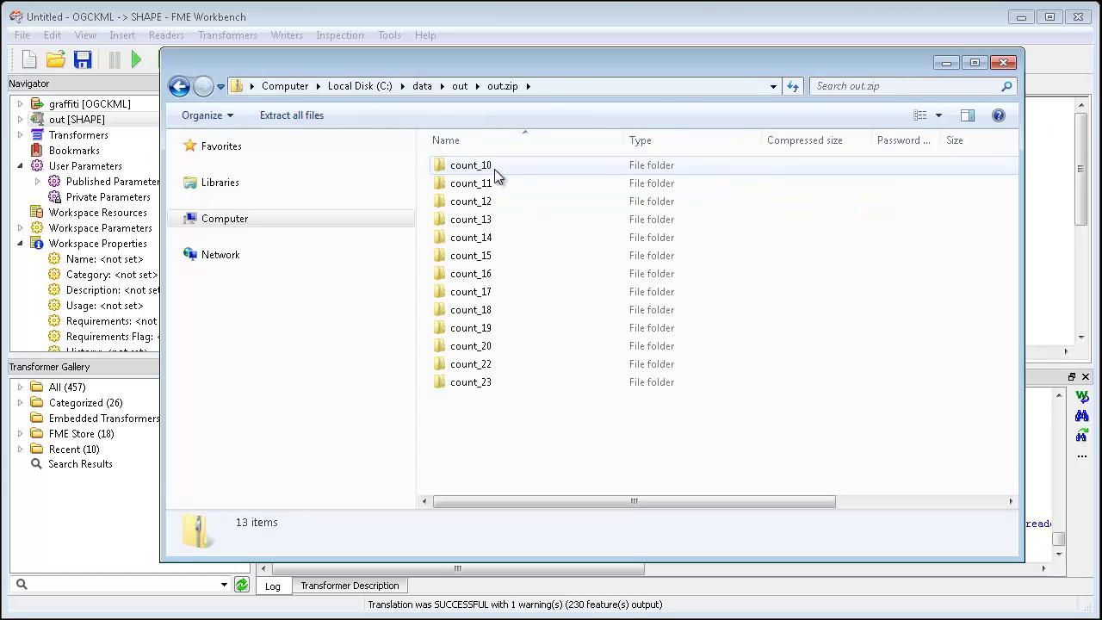